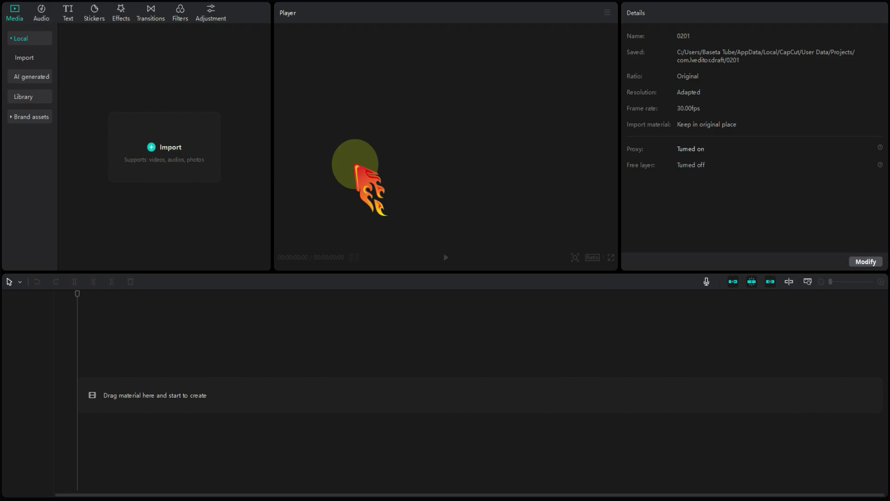
Step: Import the nine artwork images and video clips from the file folder into the project media
key(alt+Tab)
drag(100, 89, 173, 134)
key(alt+Tab)
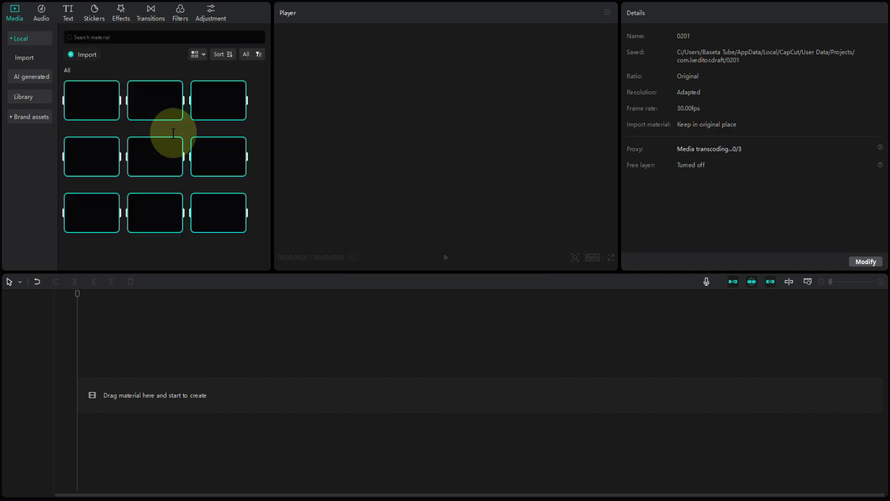
Step: Place the 50-second narrated map video on the timeline and mirror it horizontally
drag(90, 211, 95, 397)
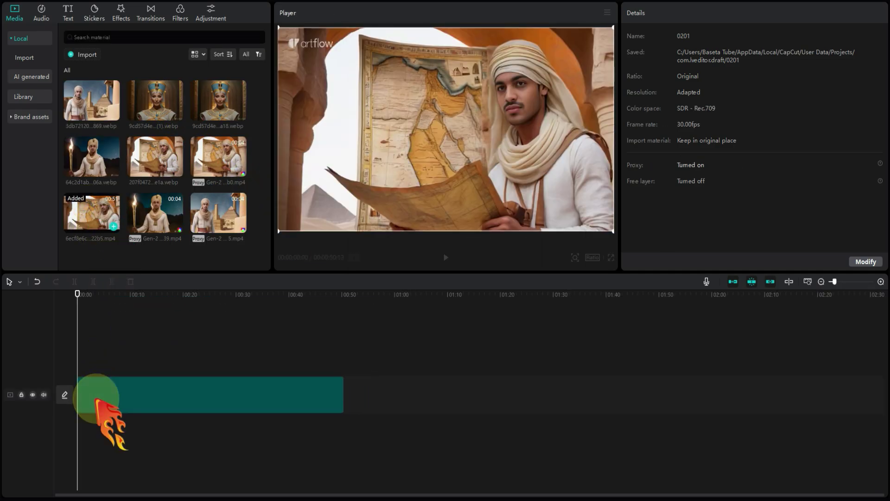
click(187, 281)
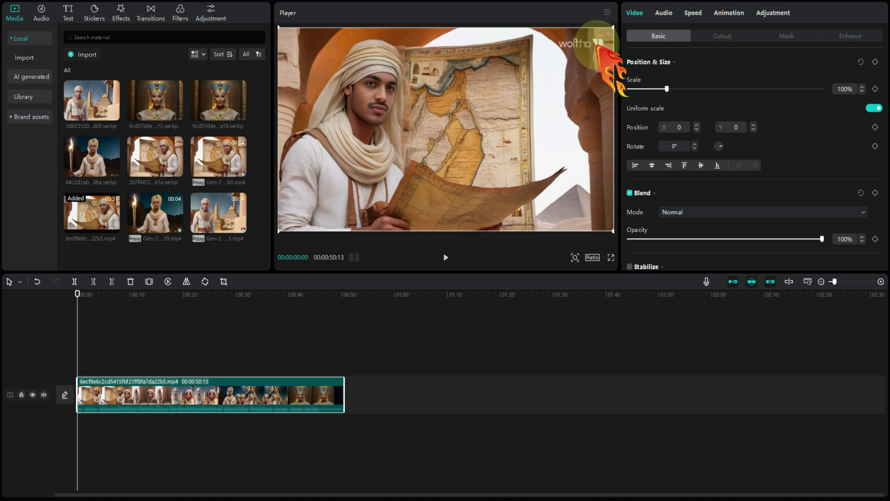
drag(612, 230, 669, 285)
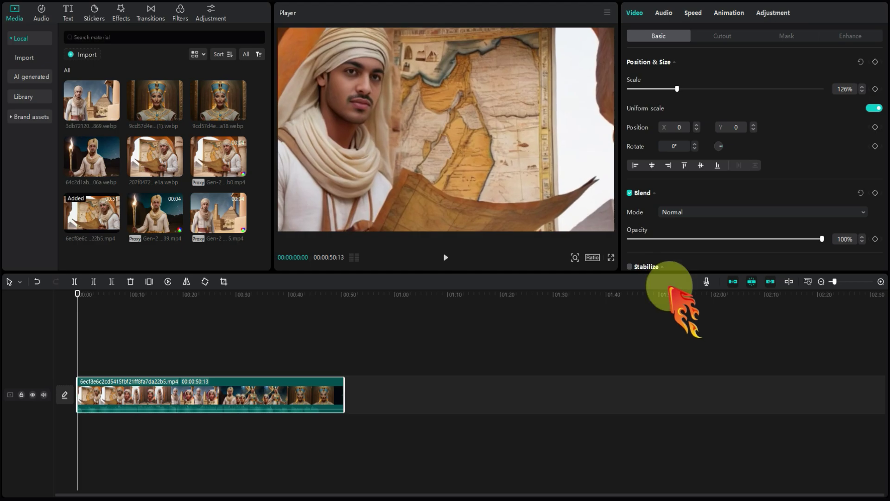
key(ctrl+z)
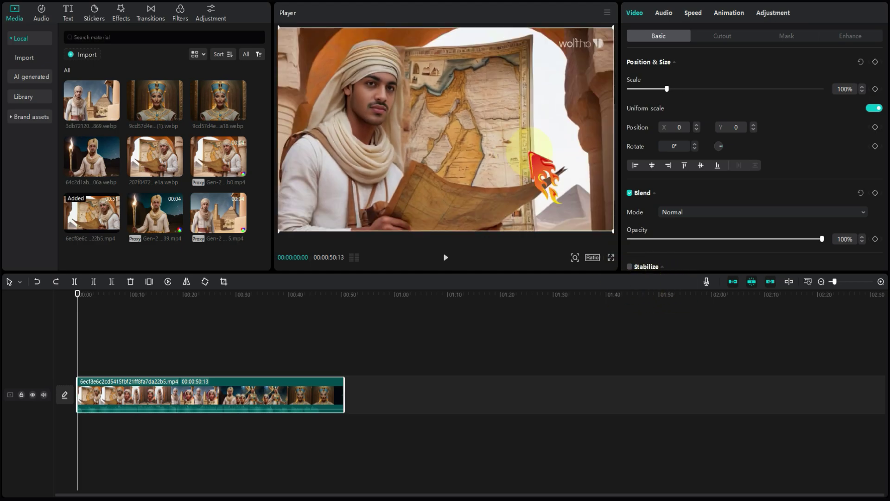
Step: Add the beige torn-paper sticker along the whole video and move and shrink it over the artflow watermark
click(94, 14)
drag(84, 92, 345, 367)
drag(433, 135, 543, 56)
drag(490, 78, 533, 79)
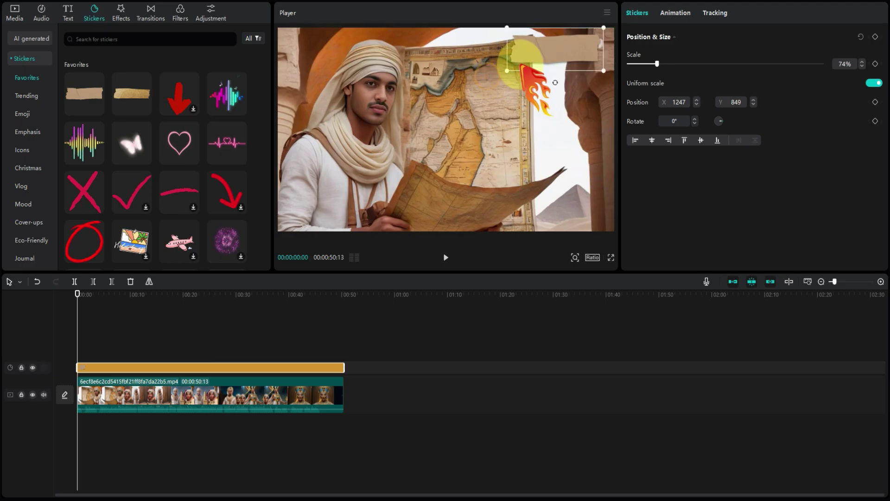
Step: Add the text "الكنز المفقود" in black with the خط اليد font and fit it onto the torn-paper sticker
click(69, 12)
click(98, 79)
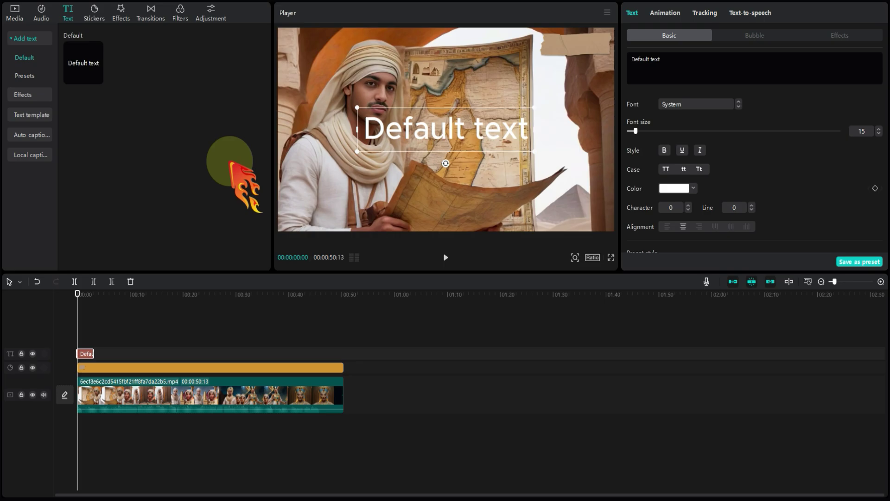
click(694, 68)
key(ctrl+a)
text(الكنزال)
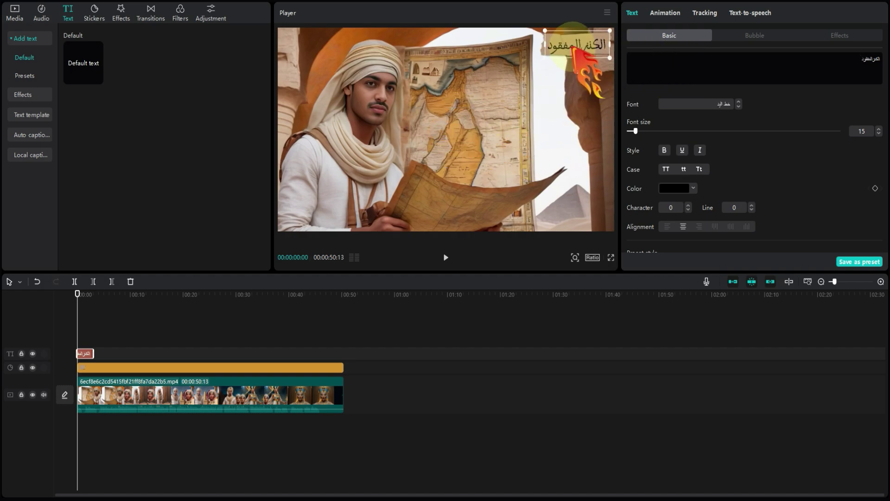
drag(576, 44, 576, 41)
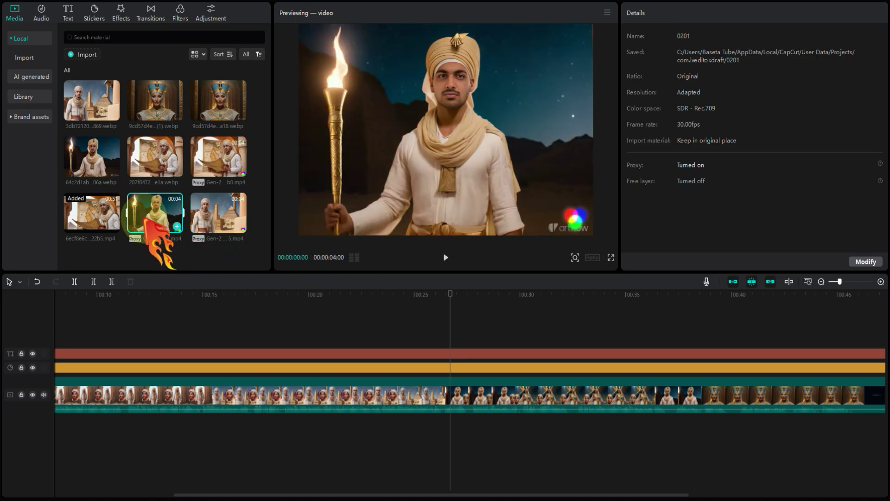
Step: Overlay the torch clip near the 26-second mark, scale it to 118%, mirror it and lower its opacity to 49%
drag(148, 209, 441, 378)
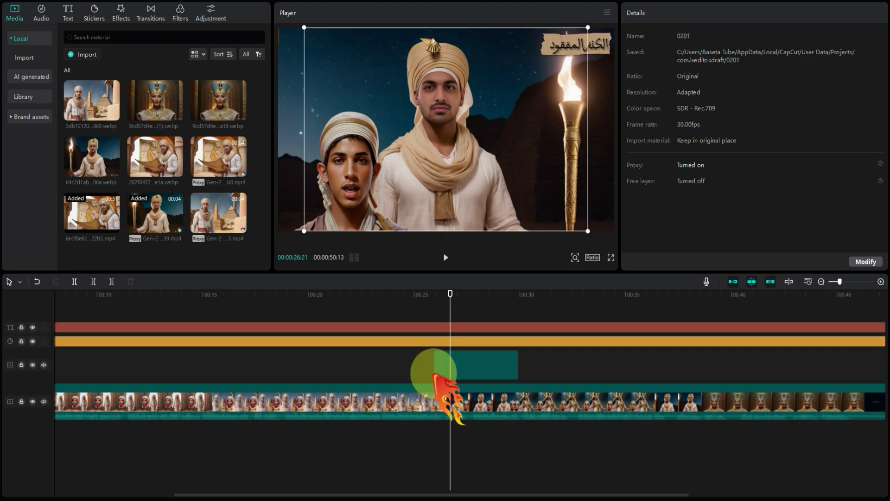
click(862, 87)
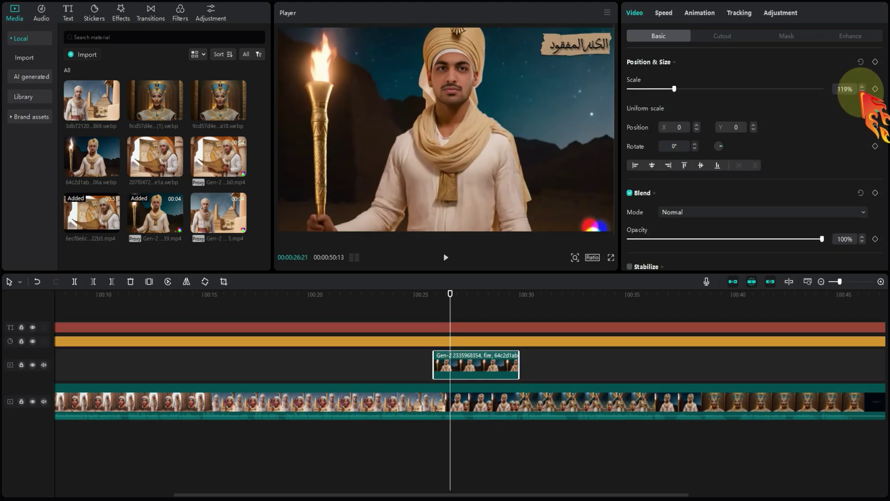
click(862, 91)
click(186, 282)
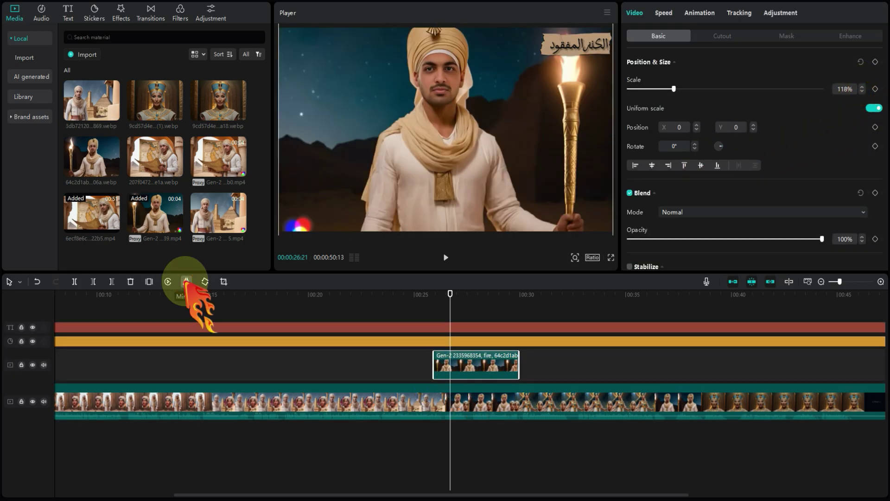
click(731, 239)
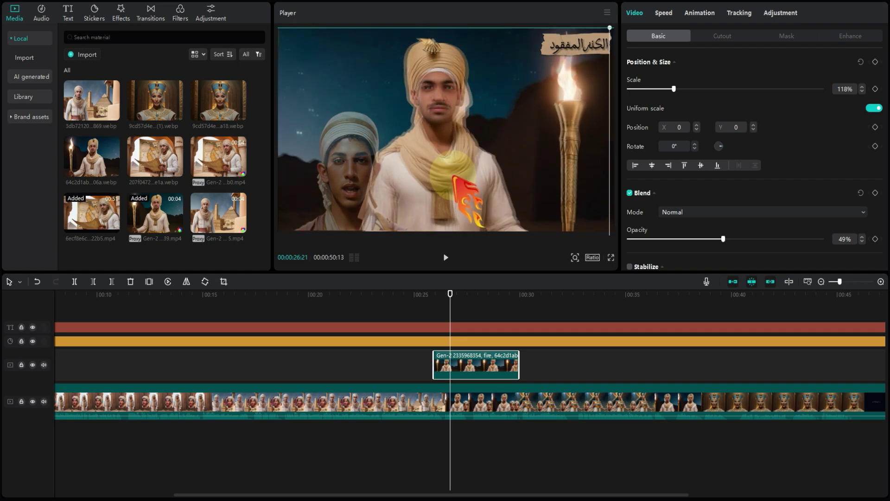
Step: Apply a circle mask of about 226 × 333 around the torch flame on the overlay clip
click(787, 36)
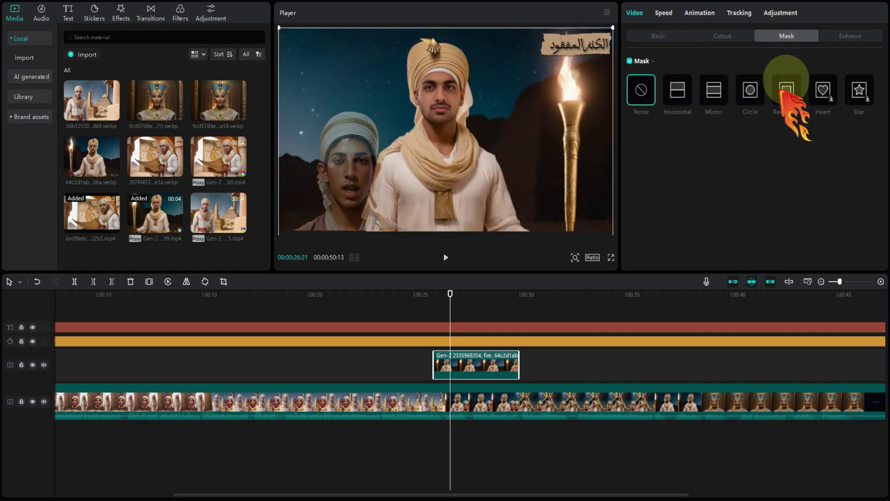
click(750, 89)
drag(444, 142, 567, 91)
drag(512, 96, 536, 96)
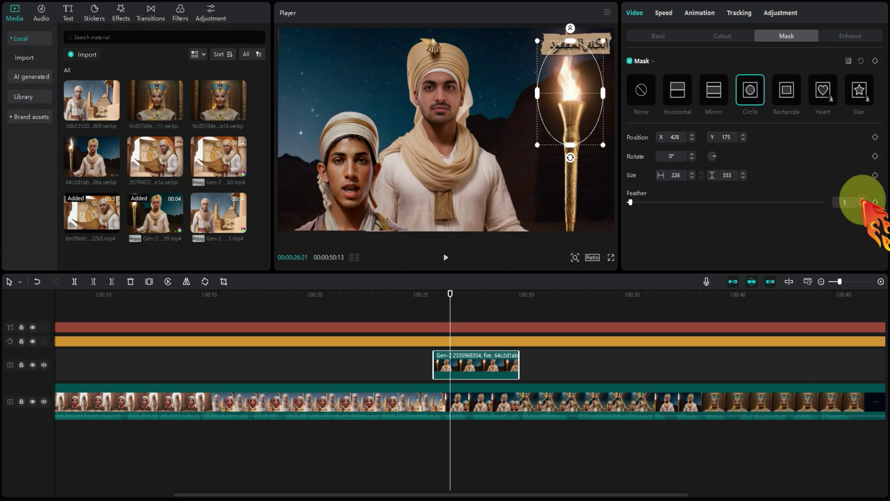
Step: Set the torch overlay's opacity back to 100% and scrub through the clip to check it
click(658, 37)
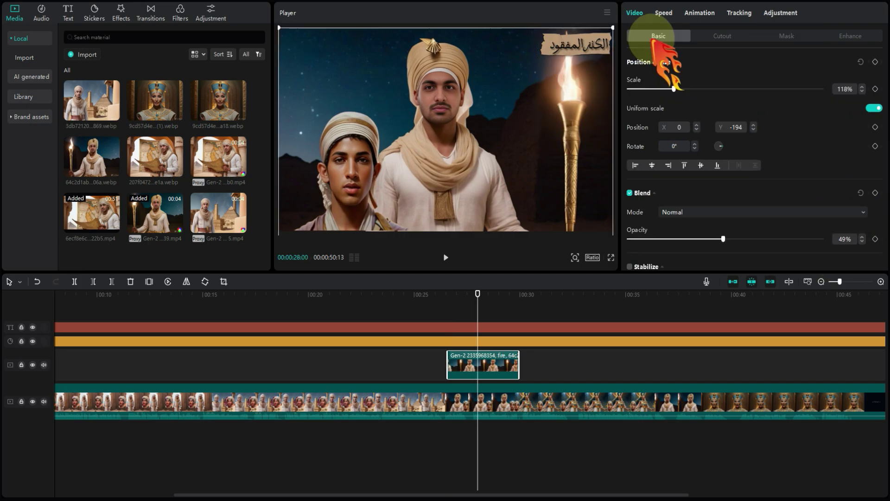
drag(726, 239, 835, 241)
drag(476, 294, 509, 284)
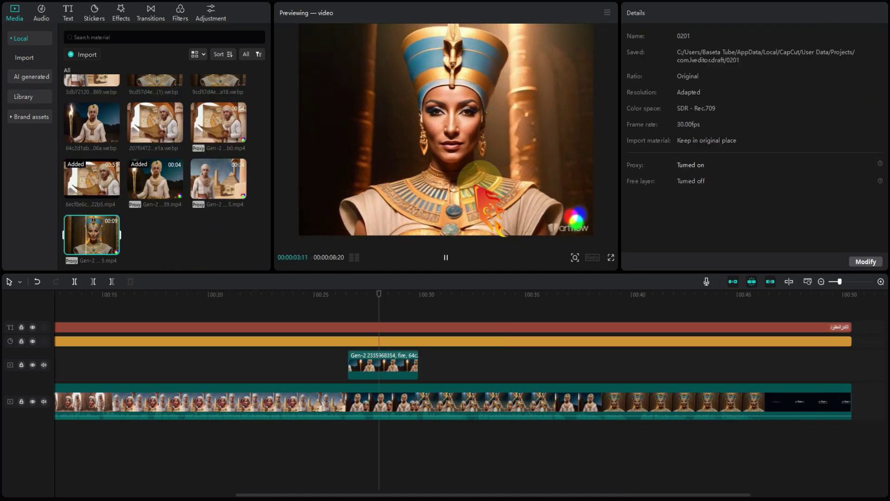
Step: Add the Egyptian queen clip directly after the torch overlay, trim it to about 6 seconds and scale it to 140%
drag(92, 235, 423, 368)
drag(600, 363, 553, 366)
drag(856, 93, 862, 85)
drag(492, 295, 455, 294)
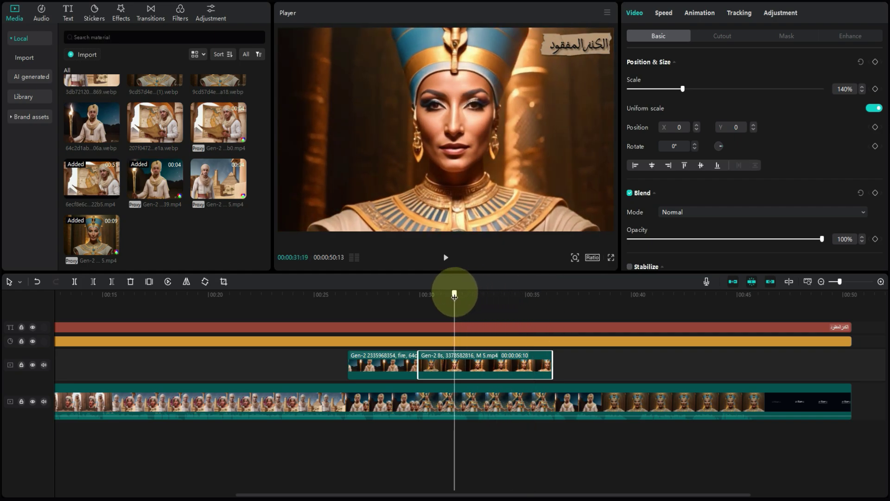
Step: Split the main video at 00:00:46:10 and delete the closing logo section
click(801, 299)
drag(802, 304, 766, 308)
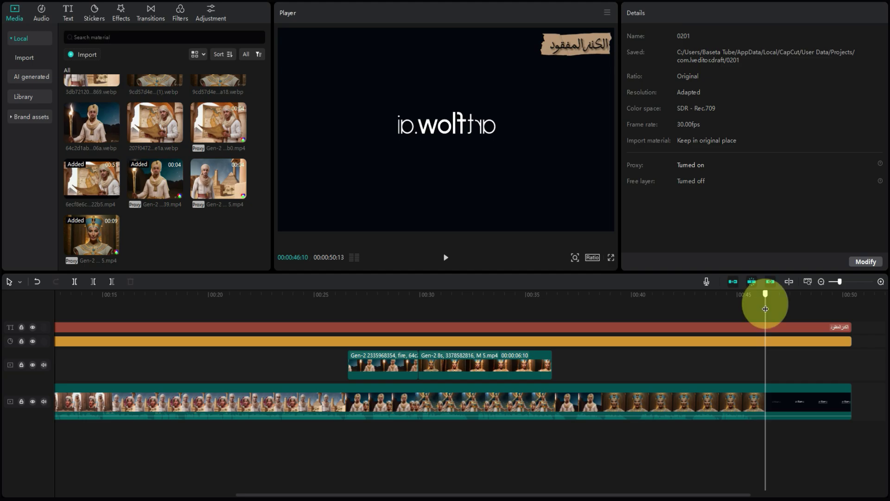
click(74, 281)
click(788, 401)
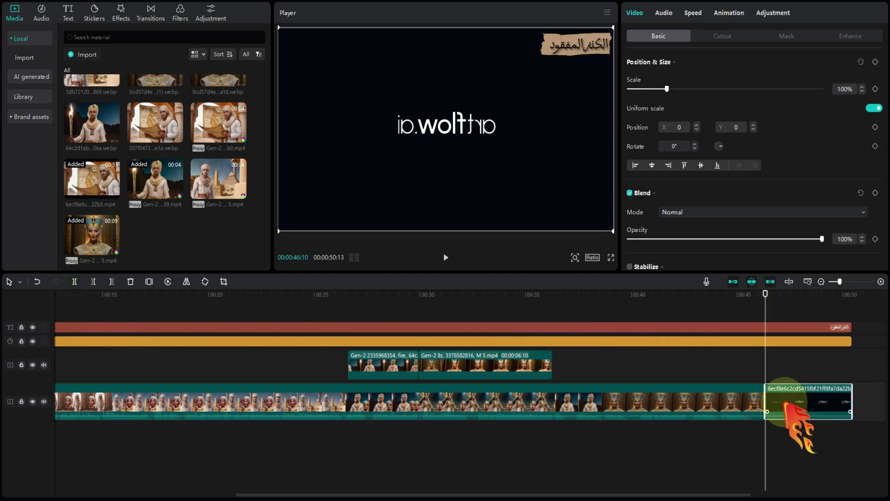
key(Delete)
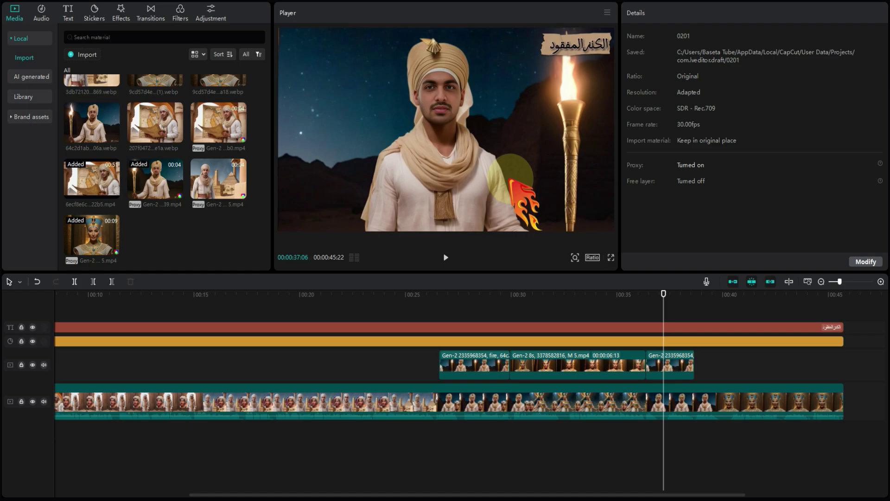
Step: Generate auto captions from the video's speech with Arabic as the language
click(68, 17)
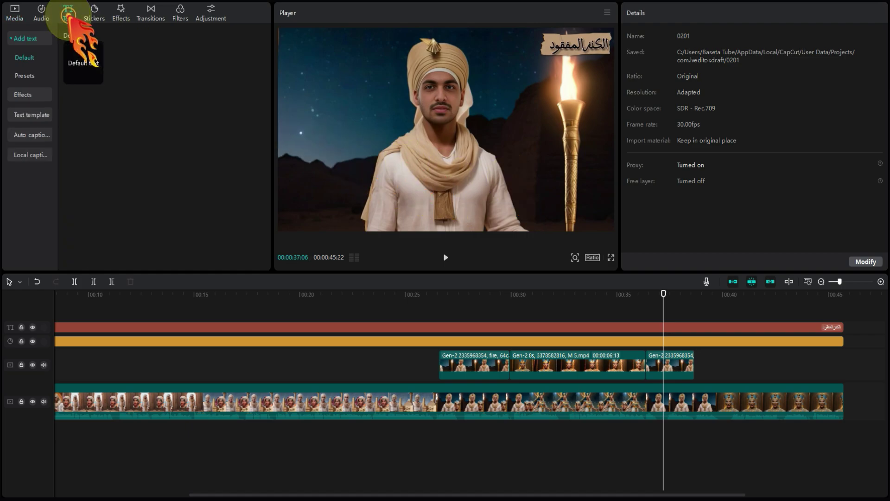
click(35, 135)
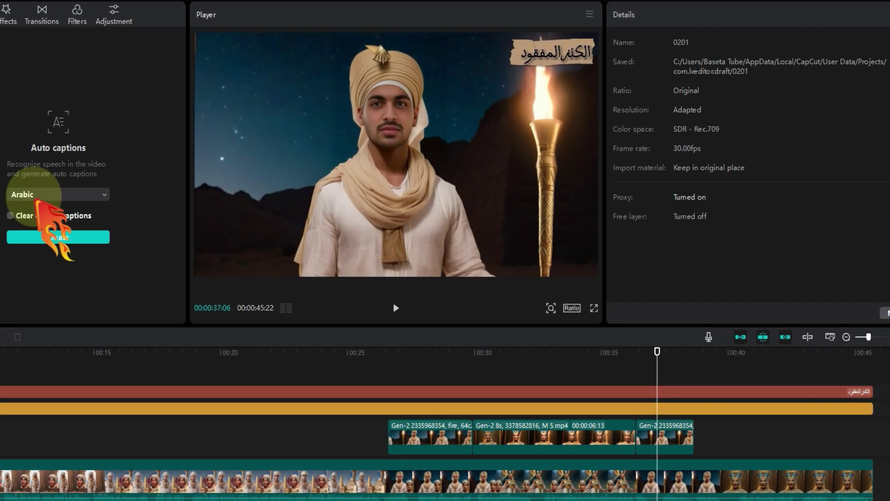
click(58, 237)
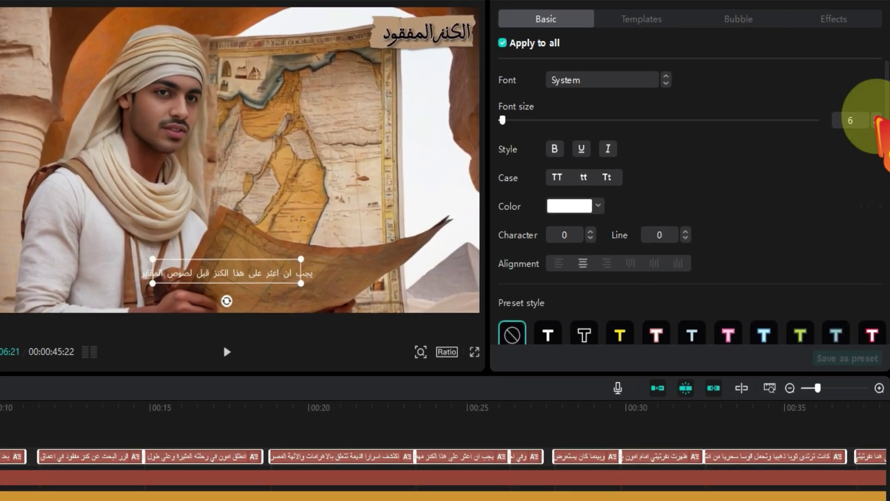
Step: Set all captions to font size 12 and the خط اليد font
text(12)
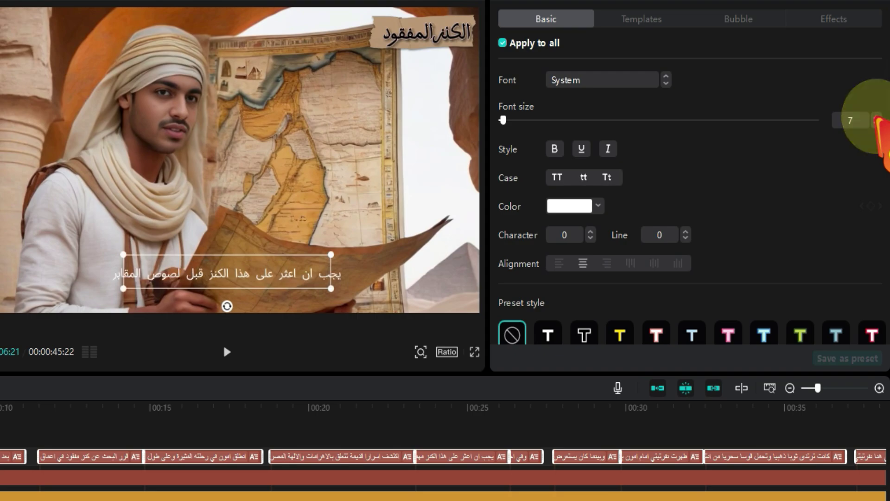
click(603, 80)
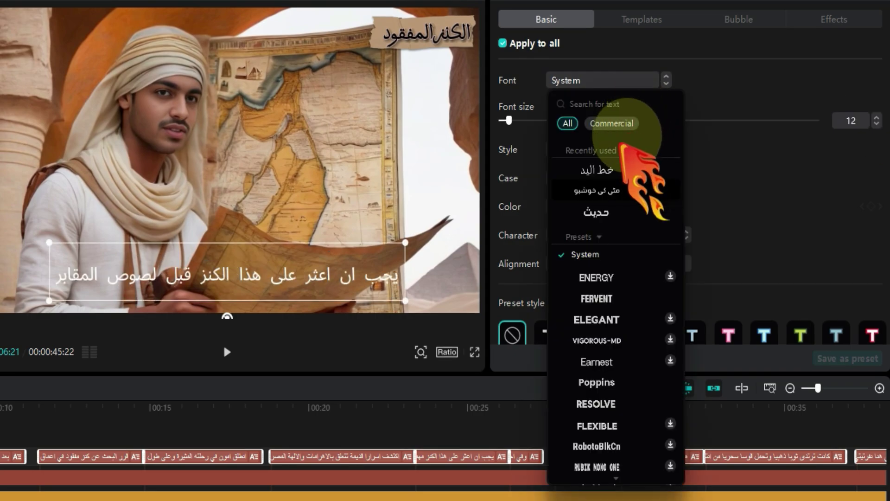
click(597, 171)
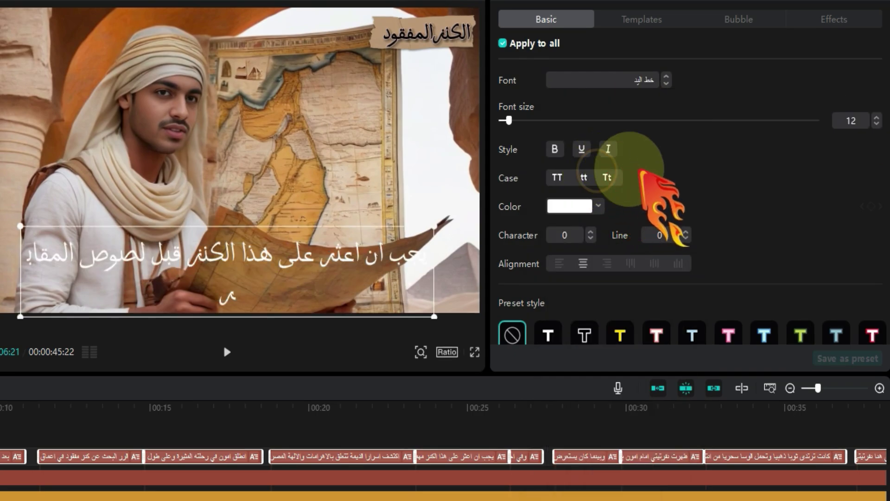
Step: Apply the caption template that highlights the spoken word in green to all captions and preview it along the timeline
click(642, 20)
scroll(695, 186, down, 3)
click(793, 280)
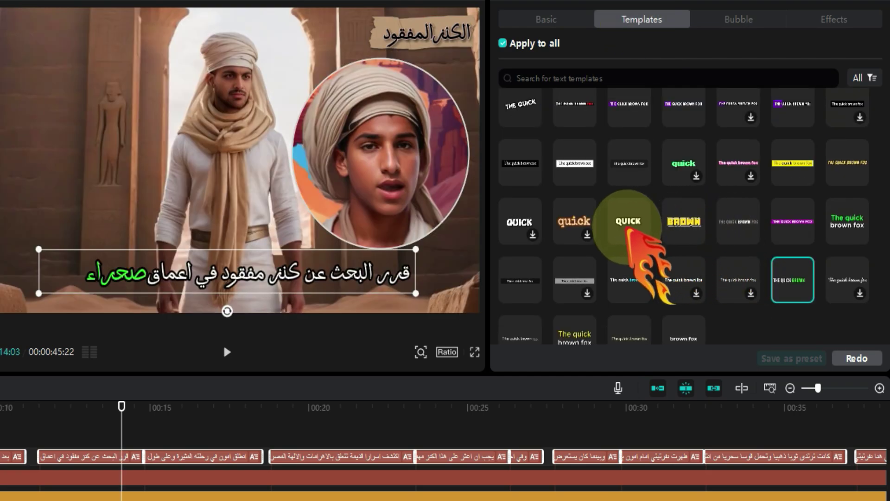
click(783, 284)
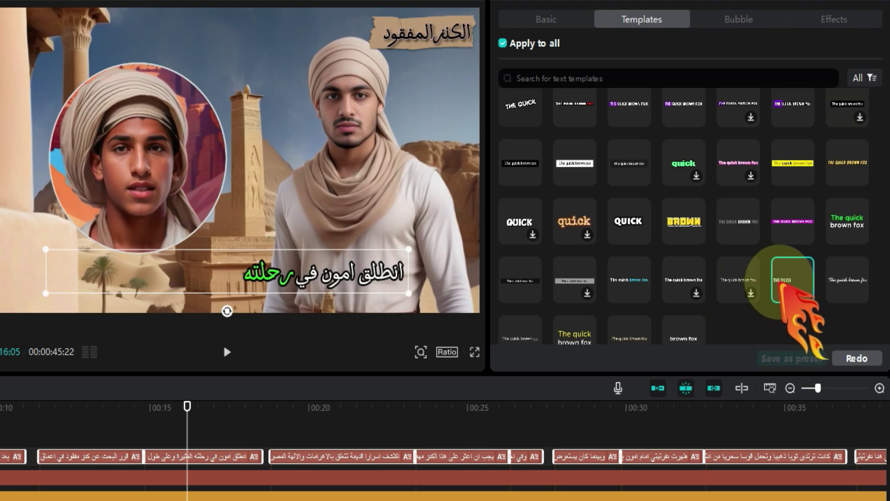
drag(188, 406, 345, 406)
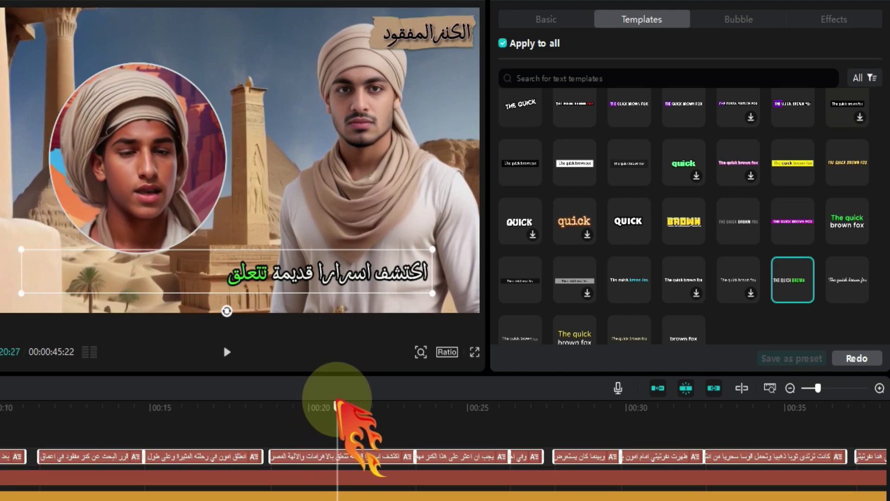
Step: Apply the yellow preset style with black outline to the captions' highlighted words
click(546, 19)
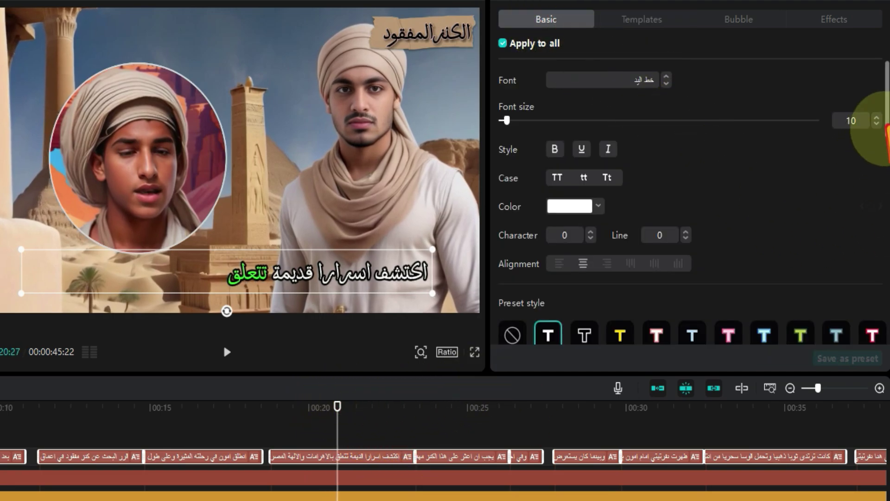
drag(884, 119, 884, 135)
click(619, 169)
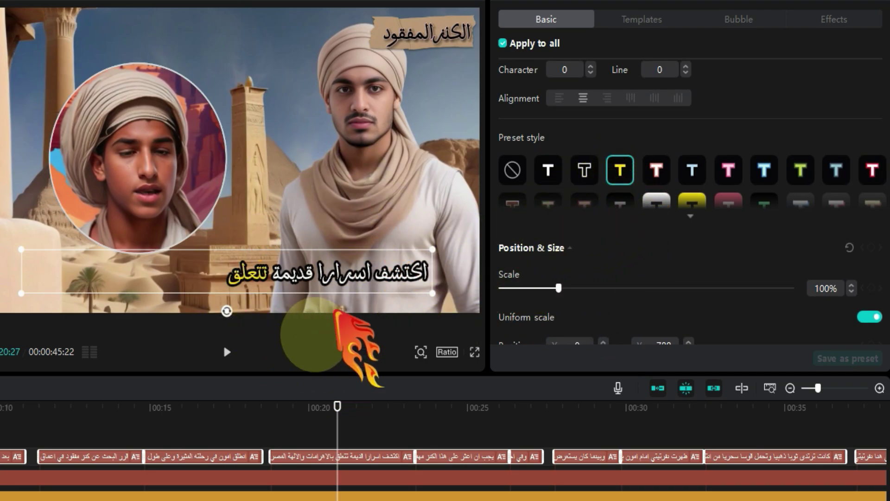
Step: Enable a black shadow on all captions
scroll(527, 79, down, 2)
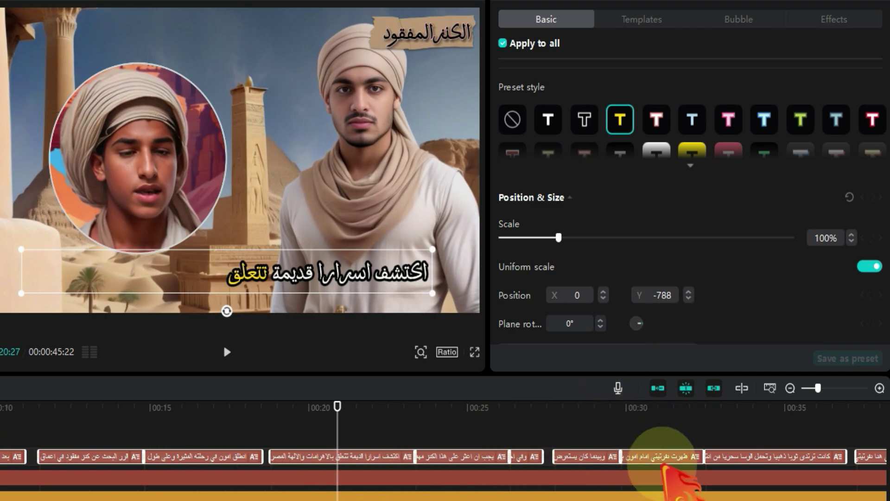
scroll(742, 218, down, 5)
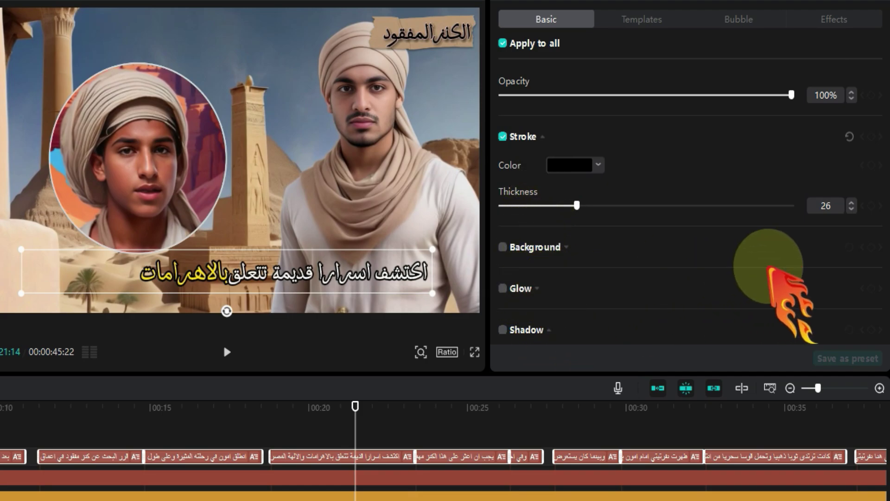
scroll(756, 269, down, 1)
scroll(756, 271, down, 1)
click(503, 276)
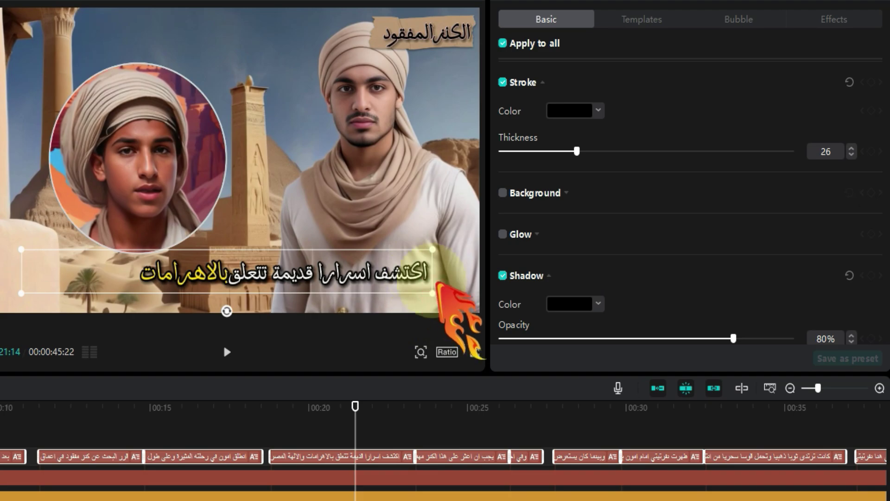
Step: Preview the shadowed captions between about 21 and 24 seconds and open the list of caption texts
click(373, 407)
drag(387, 408, 439, 411)
click(510, 2)
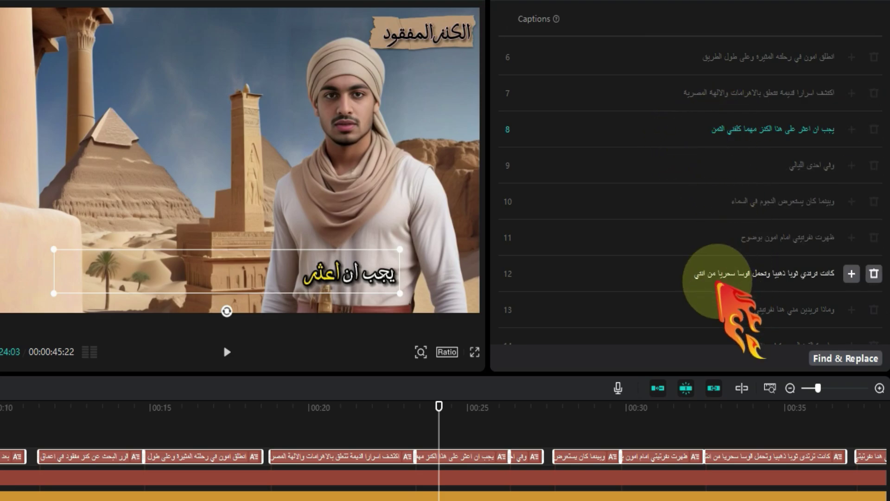
Step: Turn off applying changes to all captions and move only the caption "حارسة القوة السحرية في هذه الارض" up to mid-frame
click(596, 457)
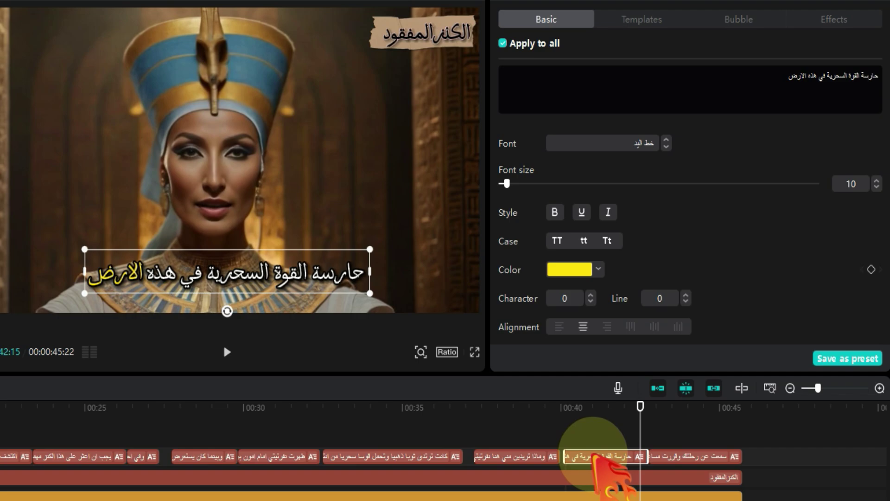
click(503, 43)
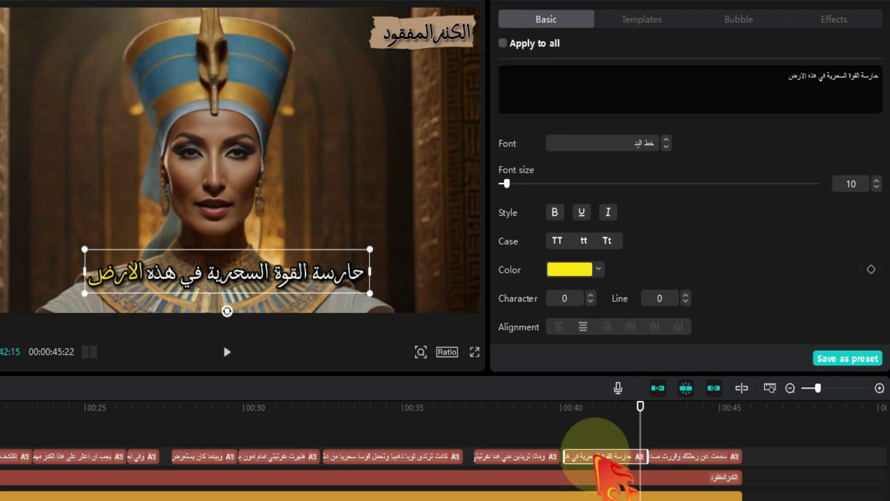
drag(234, 279, 230, 189)
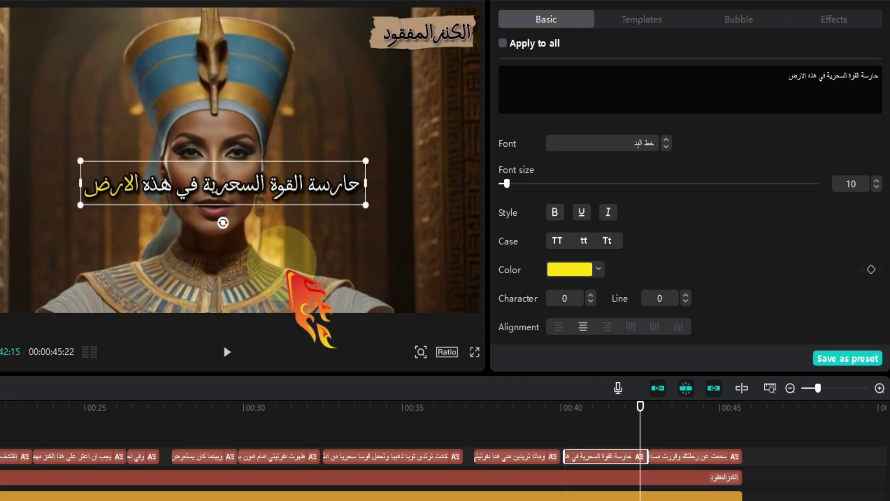
click(569, 269)
drag(540, 408, 734, 408)
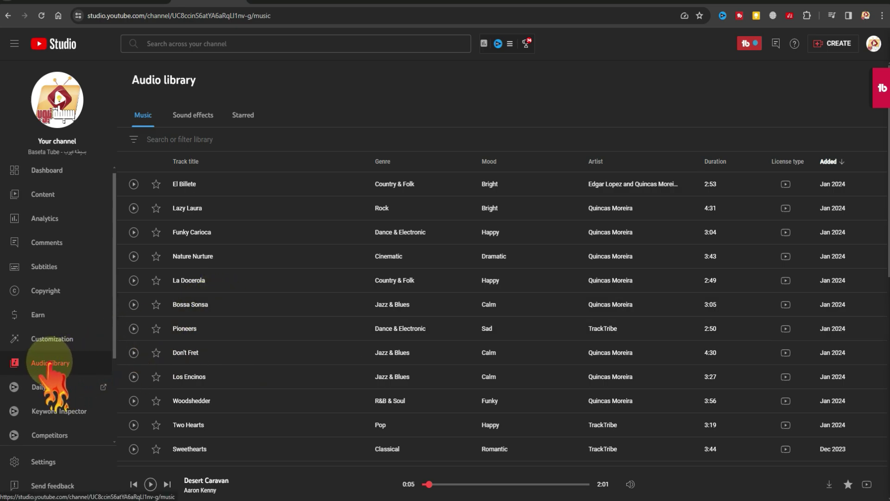
Step: Search the YouTube Studio audio library for "arabic", then listen to the Desert Caravan track and download it
click(159, 139)
text(arabic)
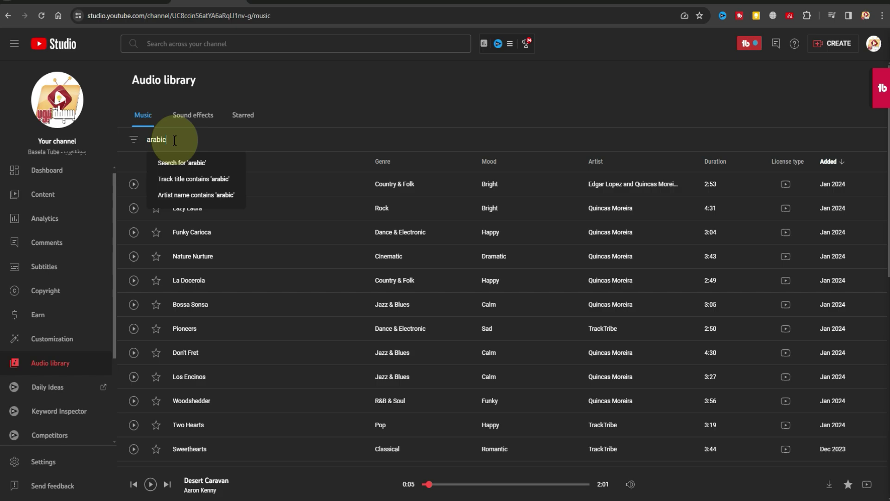
click(180, 160)
click(133, 304)
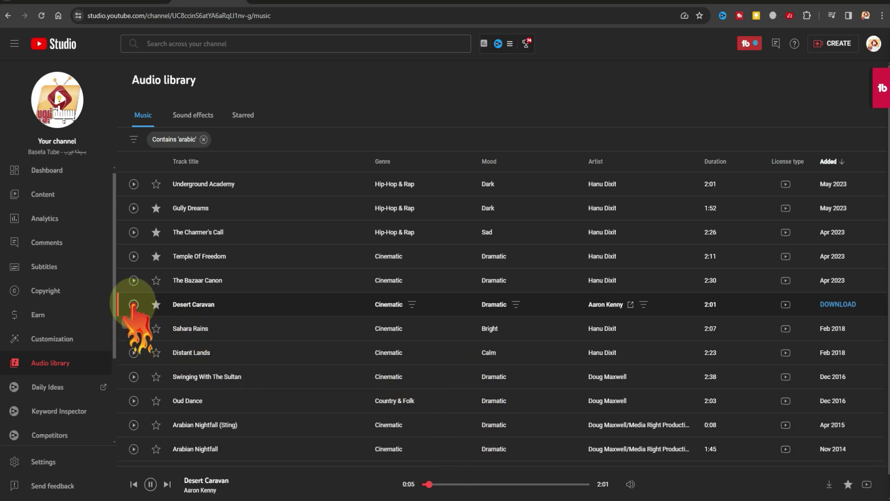
click(837, 305)
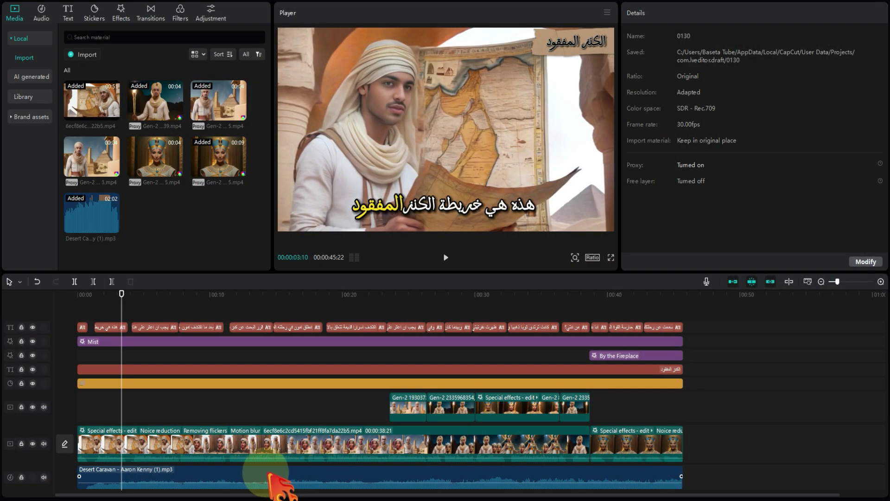
Step: Lower the volume of the Desert Caravan music clip on the CapCut timeline to -0.2 dB
click(342, 482)
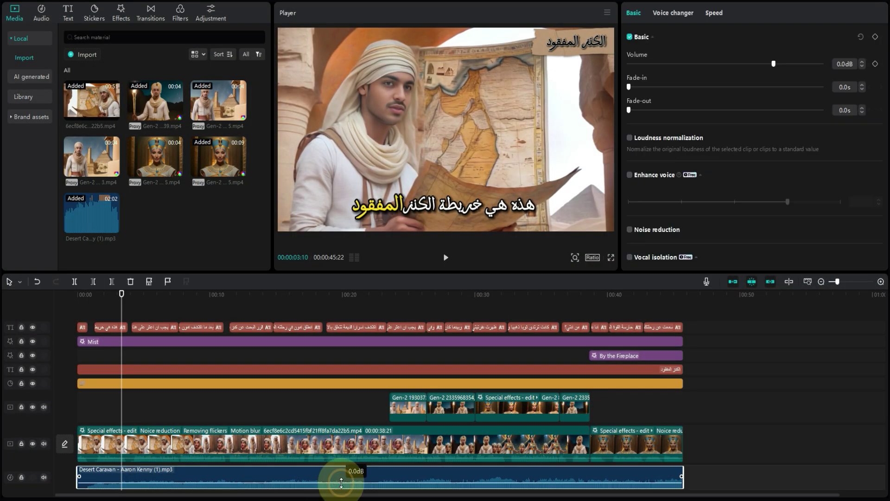
drag(341, 483, 342, 482)
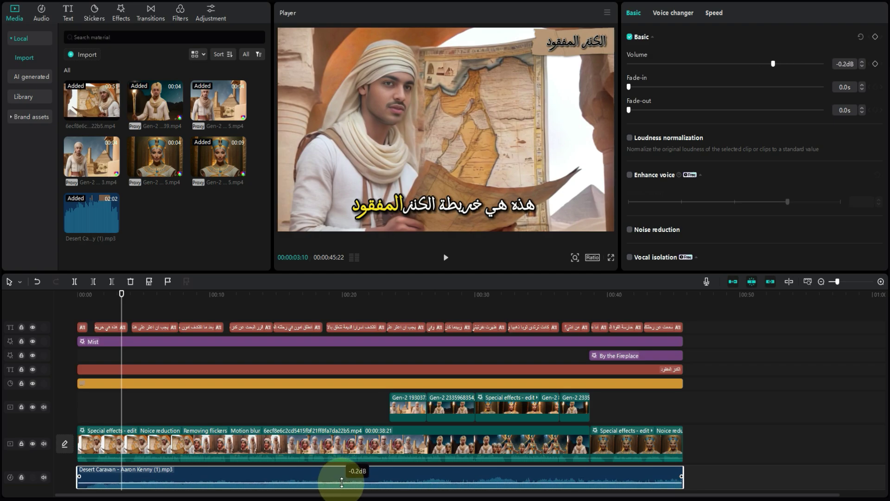